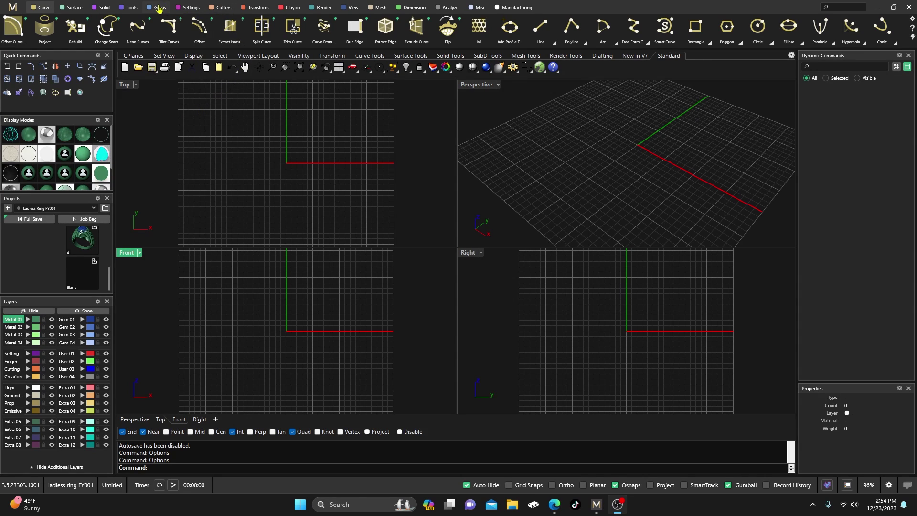
# Step: Create a US size 7 outside ring rail
pyautogui.click(133, 9)
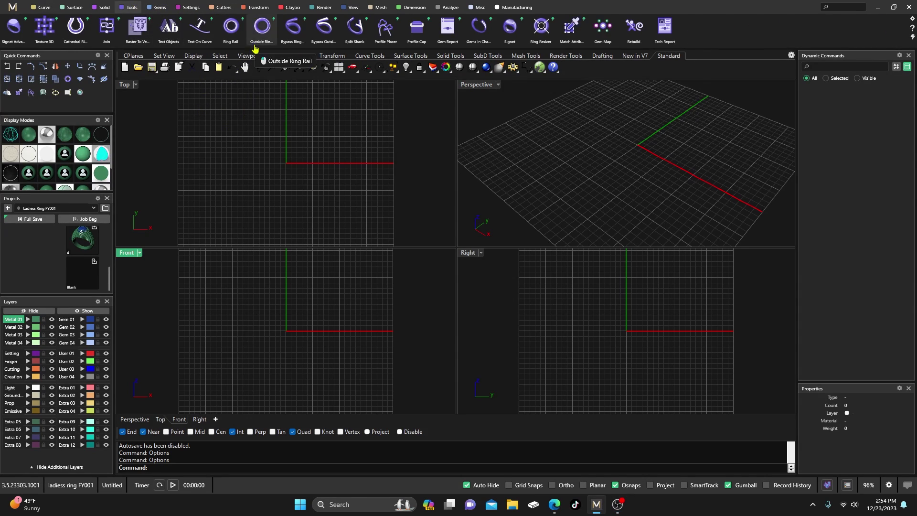
pyautogui.click(261, 27)
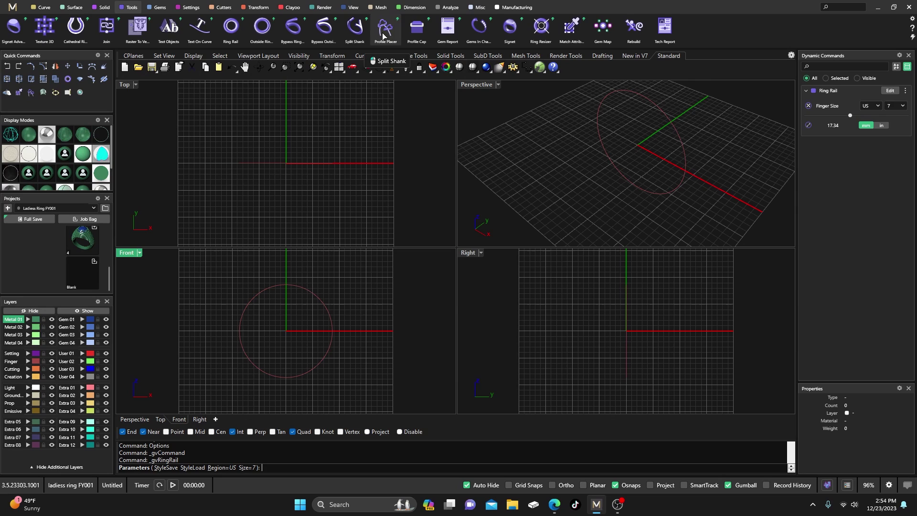
pyautogui.rightClick(328, 171)
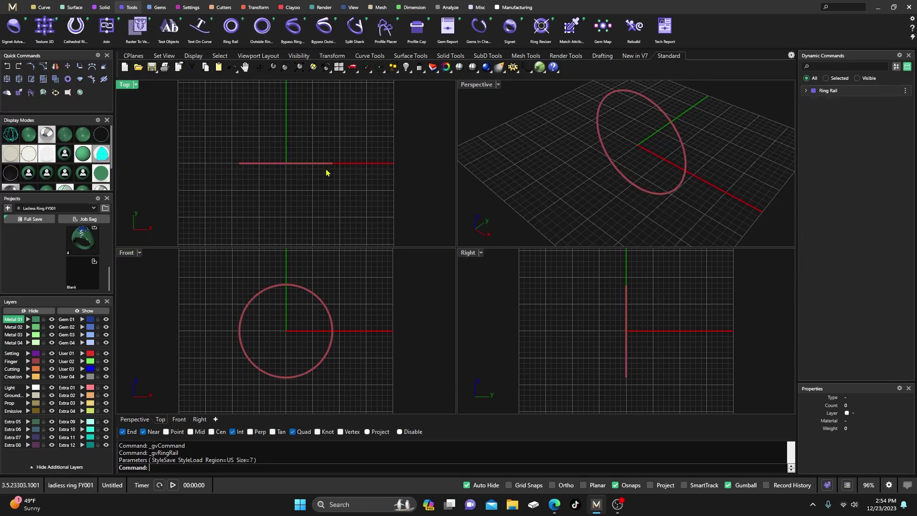
# Step: Auto-sweep an oval library shank profile (width 4, height 2) around the rail
pyautogui.click(385, 30)
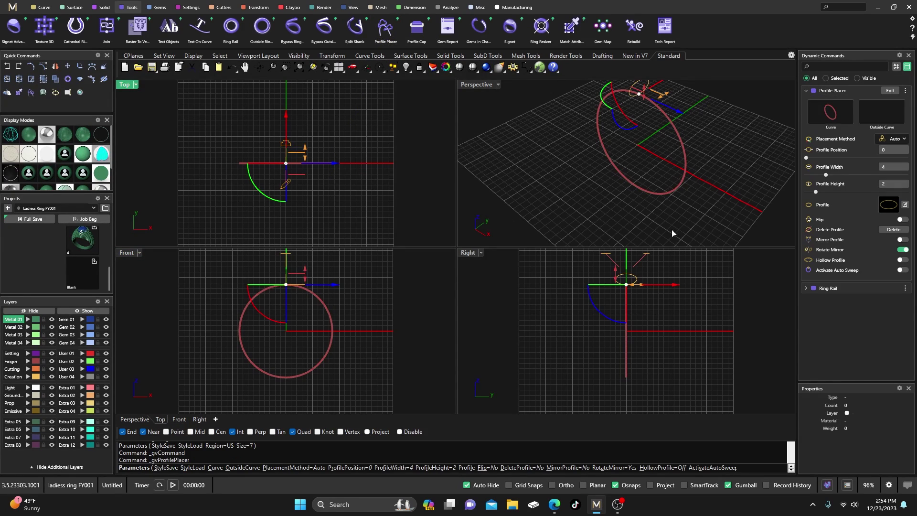
pyautogui.click(889, 208)
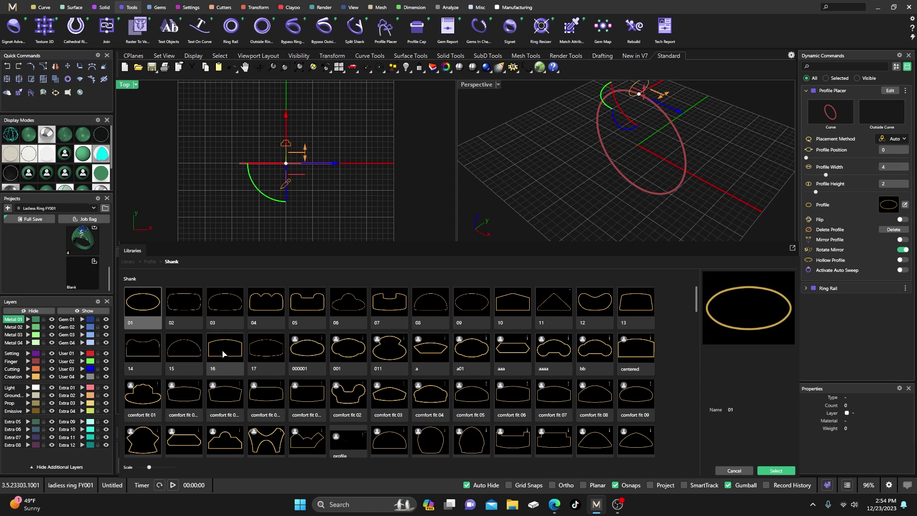
pyautogui.doubleClick(184, 303)
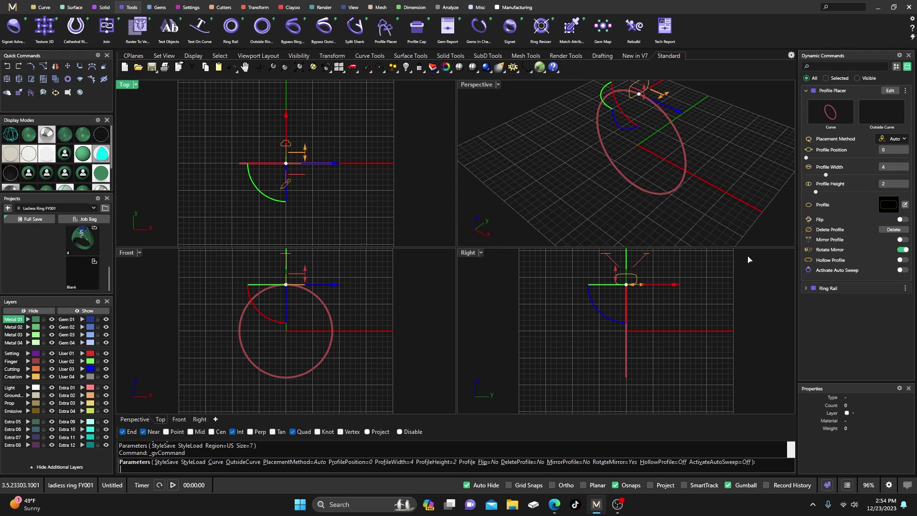
pyautogui.click(903, 269)
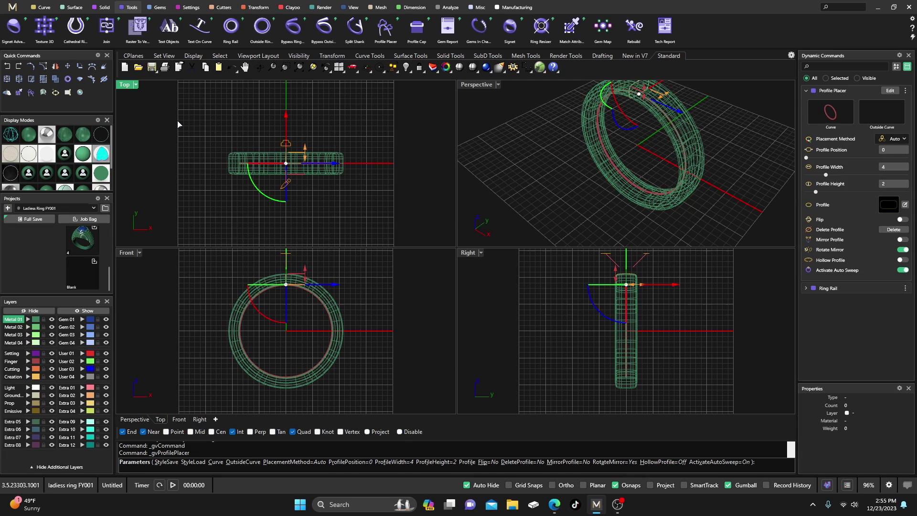
pyautogui.press('Return')
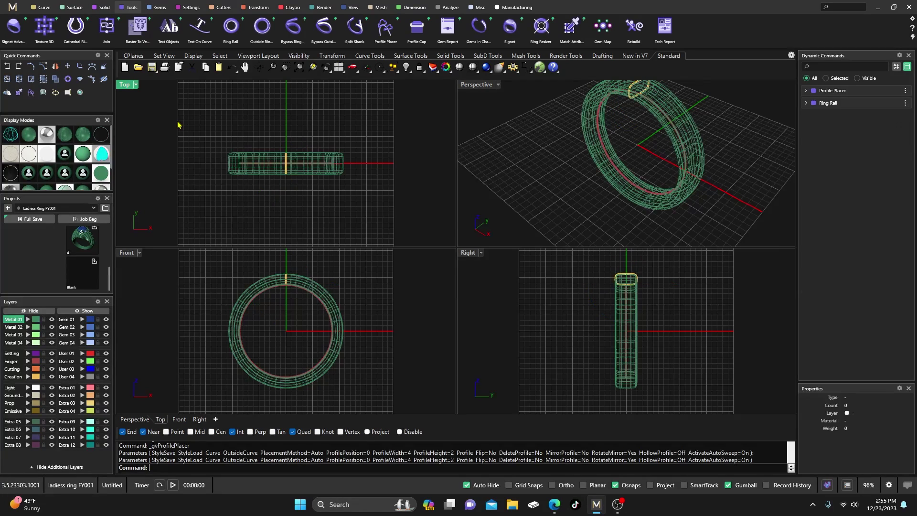
pyautogui.doubleClick(478, 84)
pyautogui.scroll(-3, 375, 205)
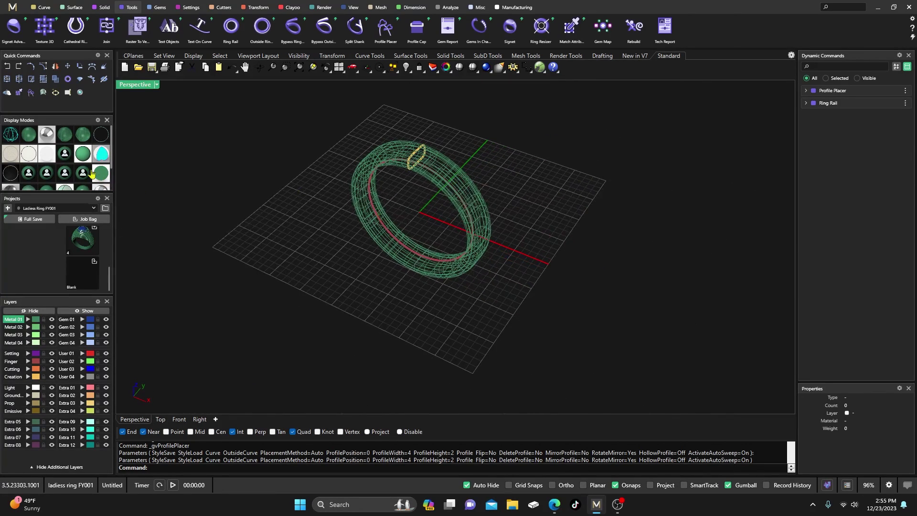
# Step: Shade the view and extract a closed isocurve at V 0.5 around the band's middle
pyautogui.click(34, 138)
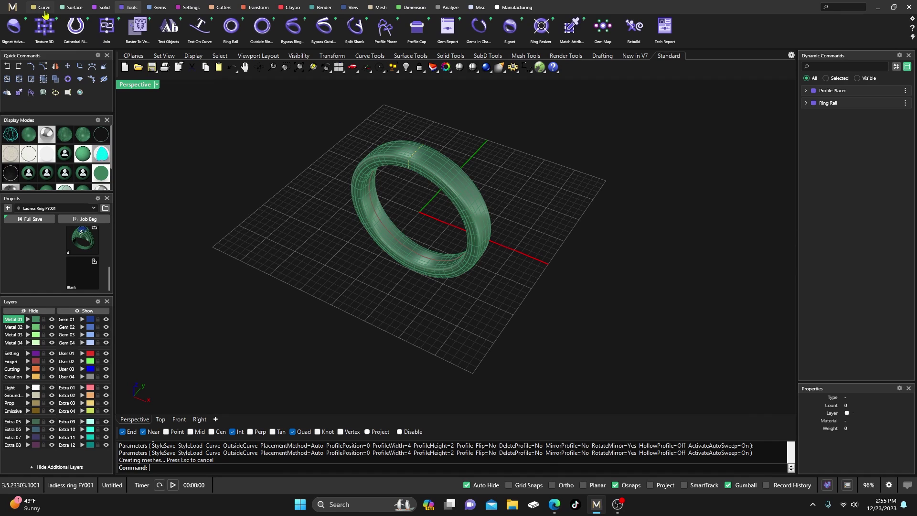
pyautogui.click(44, 8)
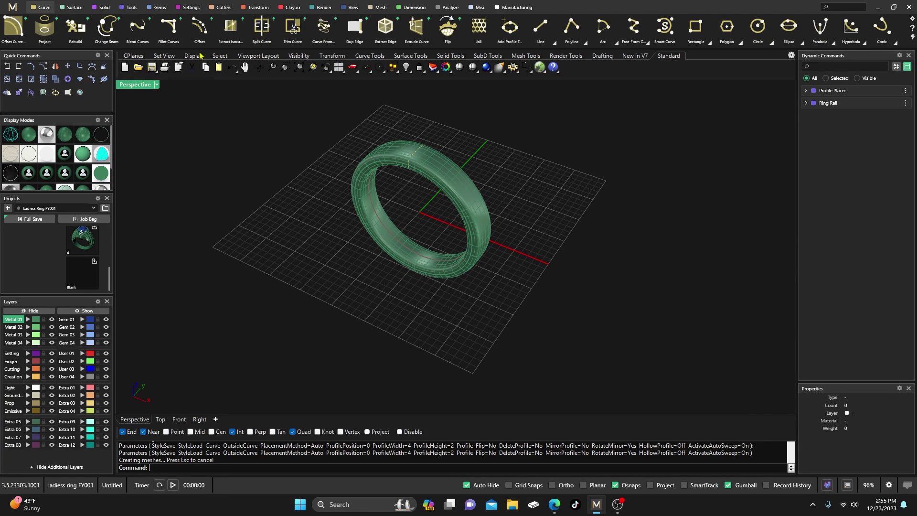
pyautogui.click(244, 44)
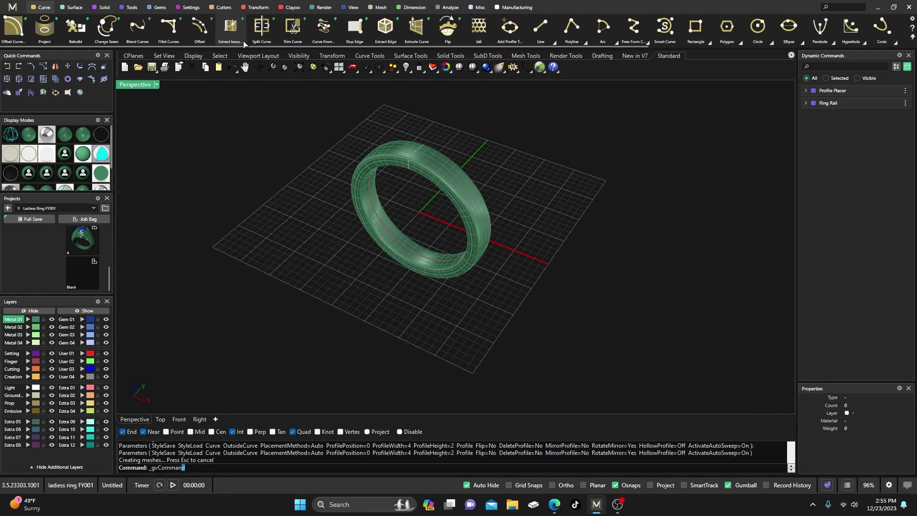
pyautogui.scroll(5, 451, 196)
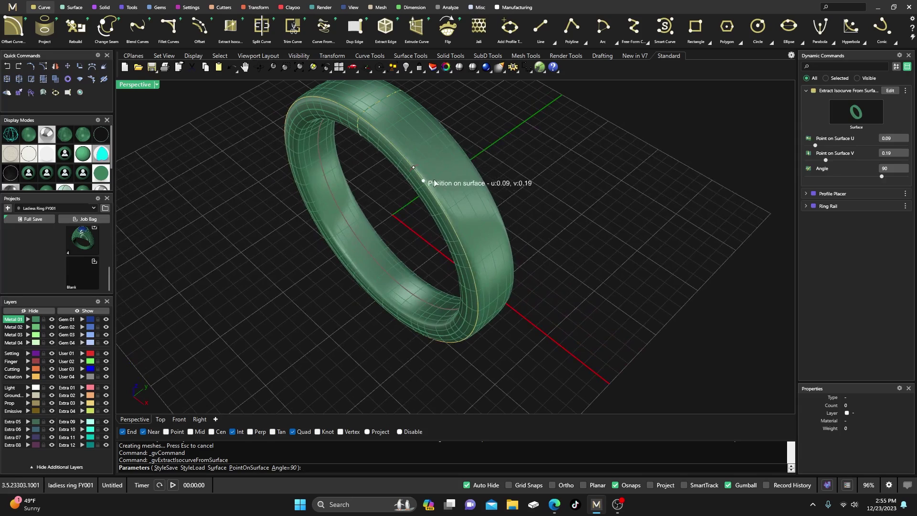
pyautogui.moveTo(423, 183); pyautogui.dragTo(446, 166)
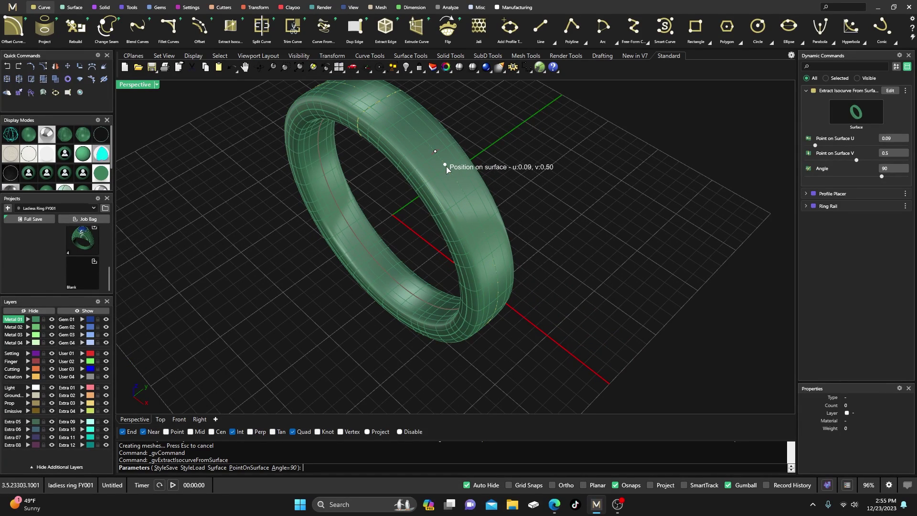
pyautogui.press('Return')
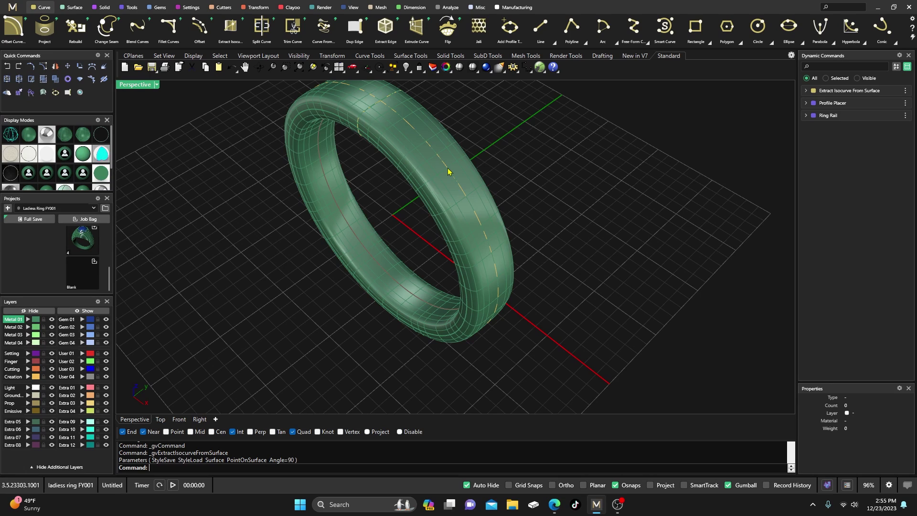
pyautogui.click(451, 174)
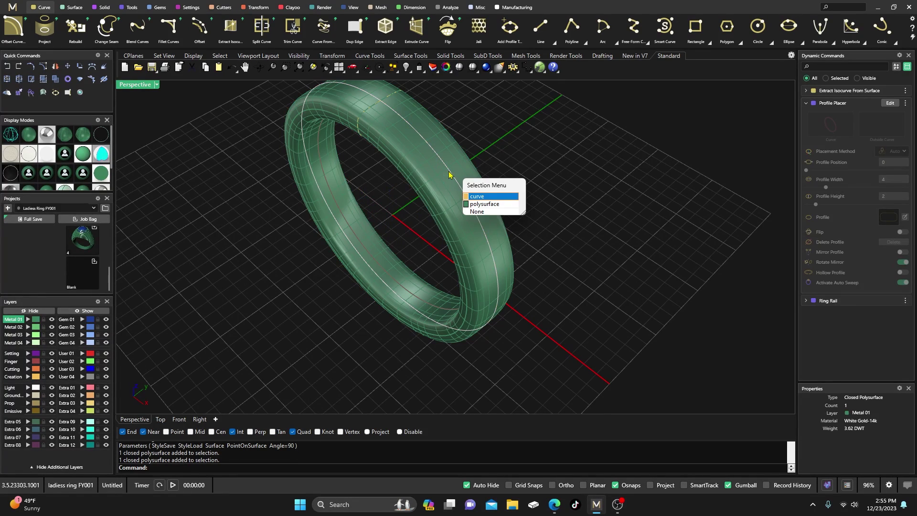
# Step: Run Gem on Curve on the isocurve and shorten the run to a single gem
pyautogui.click(470, 195)
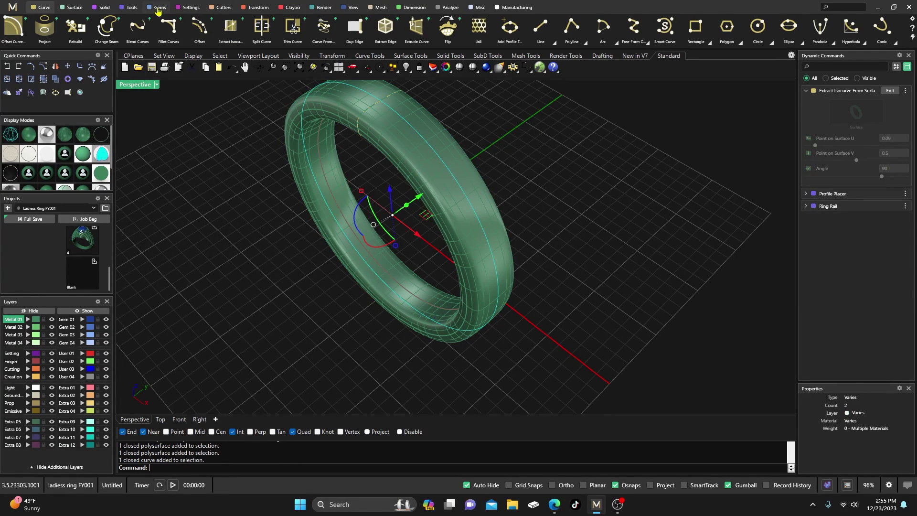
pyautogui.click(159, 7)
pyautogui.click(262, 29)
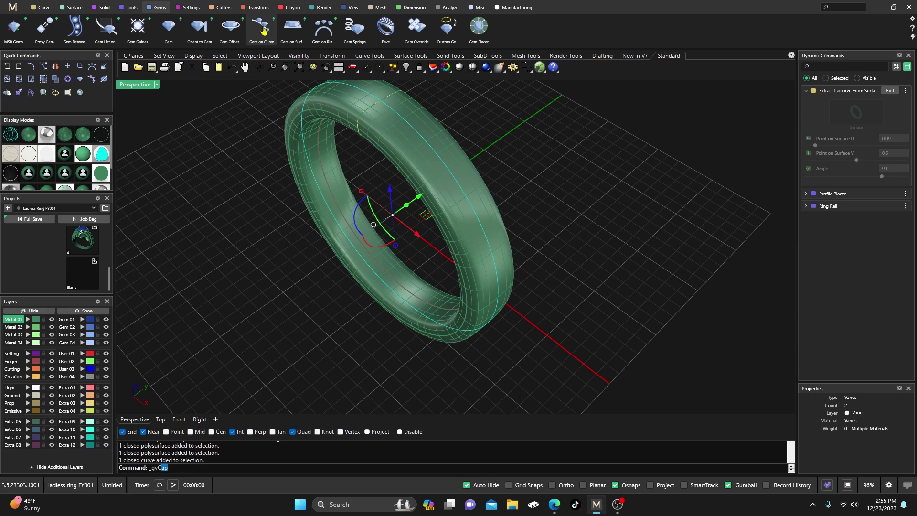
pyautogui.moveTo(300, 291); pyautogui.dragTo(352, 232, button='right')
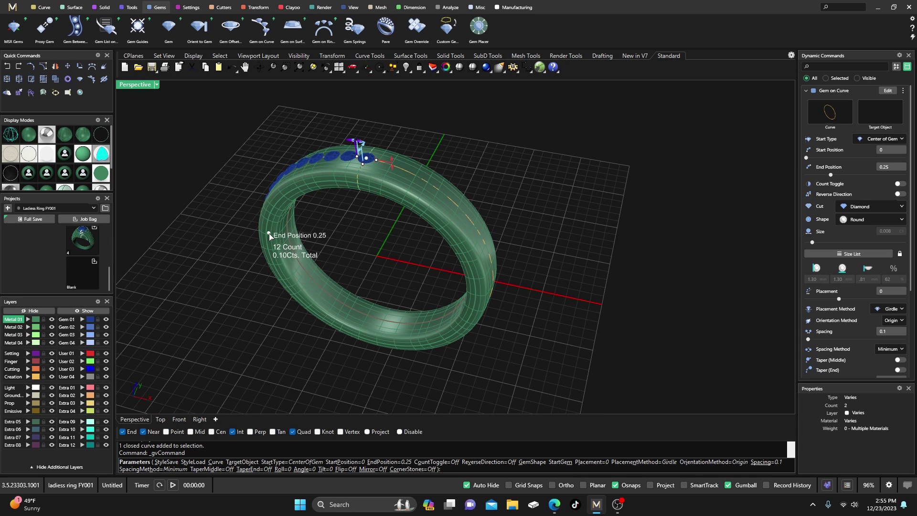
pyautogui.moveTo(272, 231); pyautogui.dragTo(364, 167)
# Step: Size the round diamond to 1.70 mm and commit it
pyautogui.scroll(3, 368, 164)
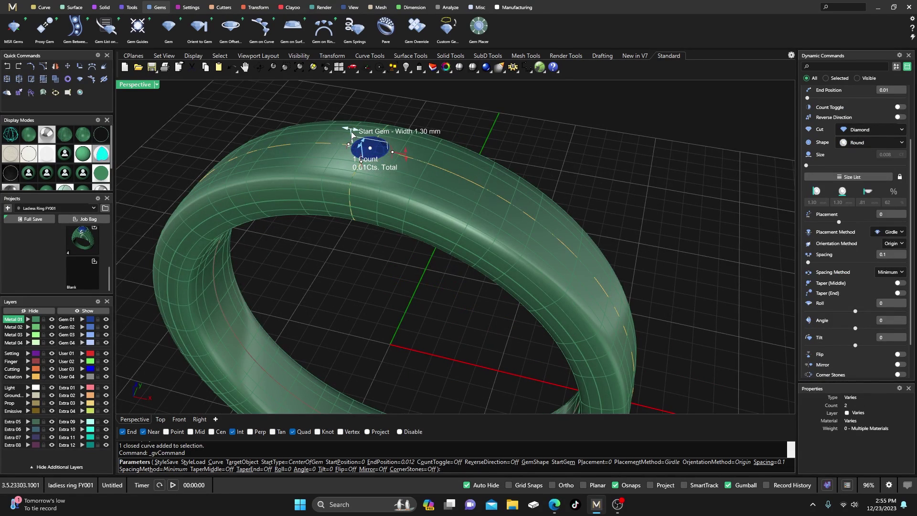
pyautogui.moveTo(352, 129)
pyautogui.mouseDown()
pyautogui.moveTo(336, 128)
pyautogui.moveTo(345, 129)
pyautogui.mouseUp()
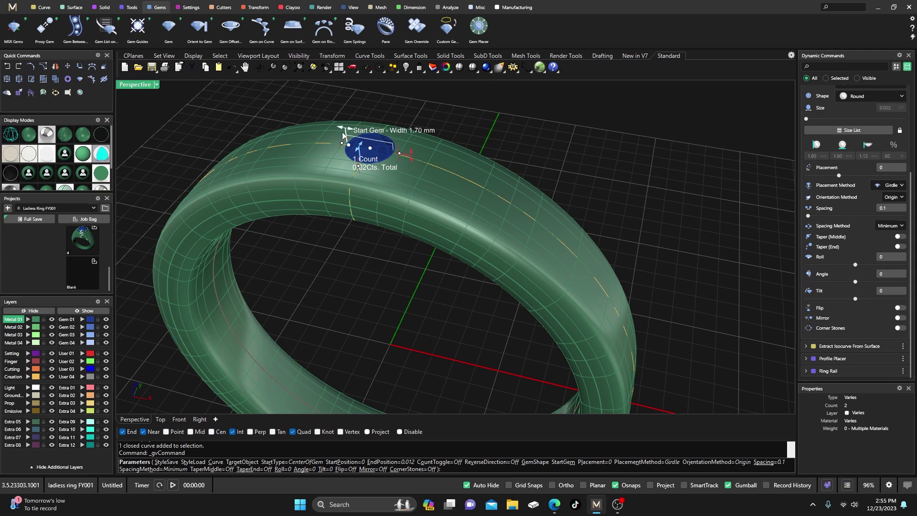
pyautogui.moveTo(349, 143); pyautogui.dragTo(375, 222, button='right')
pyautogui.scroll(-2, 376, 218)
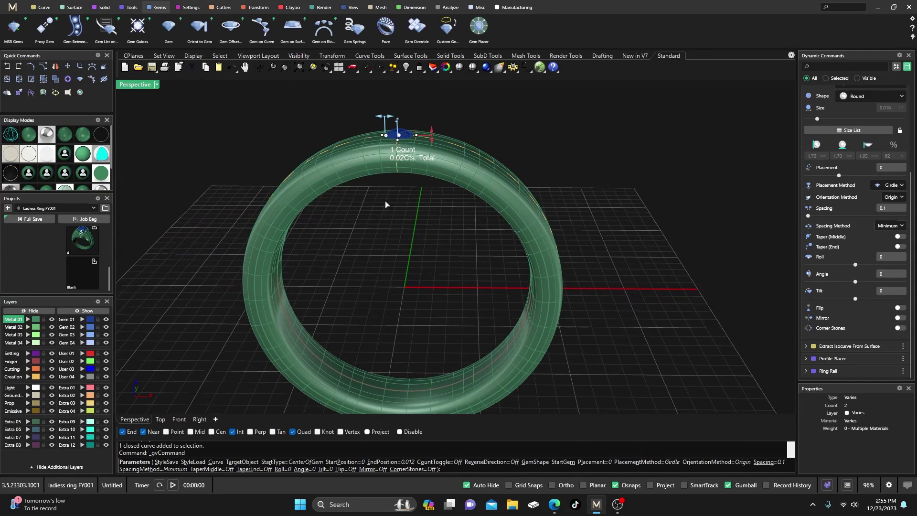
pyautogui.scroll(3, 388, 139)
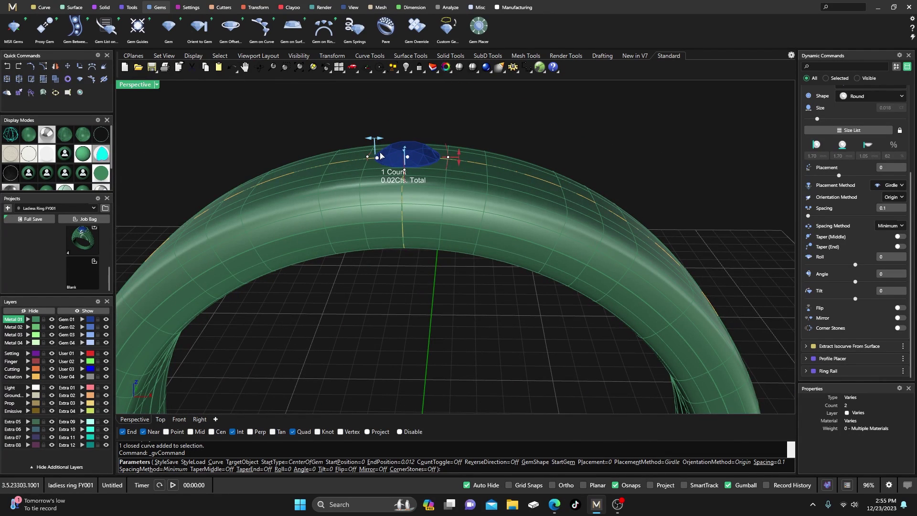
pyautogui.press('Return')
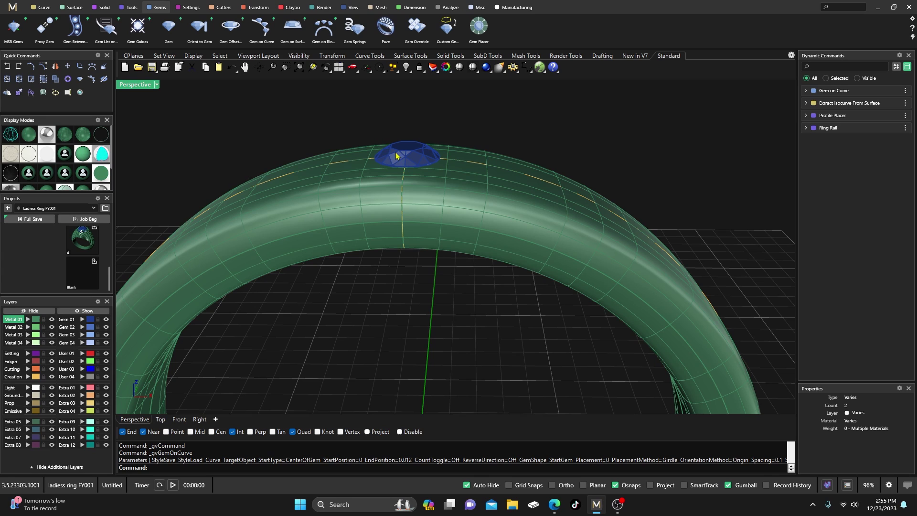
pyautogui.scroll(-3, 385, 169)
pyautogui.moveTo(383, 172); pyautogui.dragTo(364, 190, button='right')
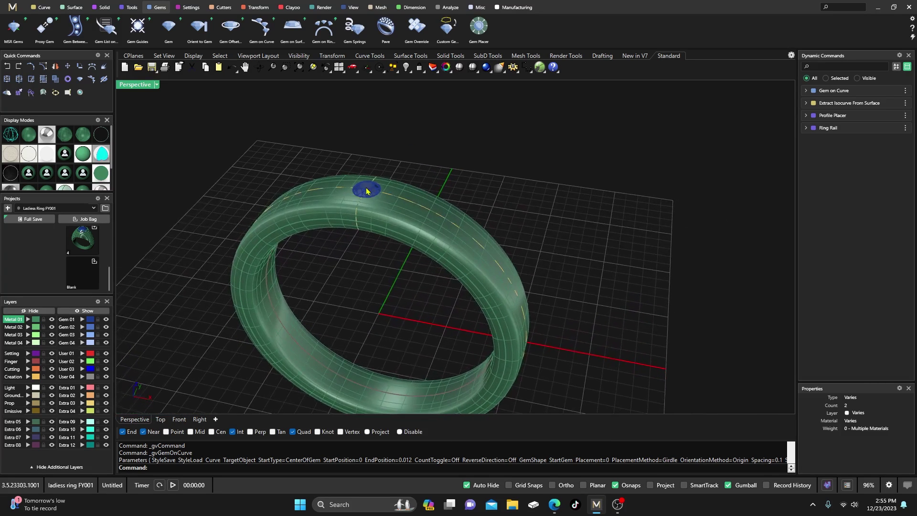
# Step: Select the gem and start a polar array around the ring
pyautogui.click(368, 190)
pyautogui.click(250, 9)
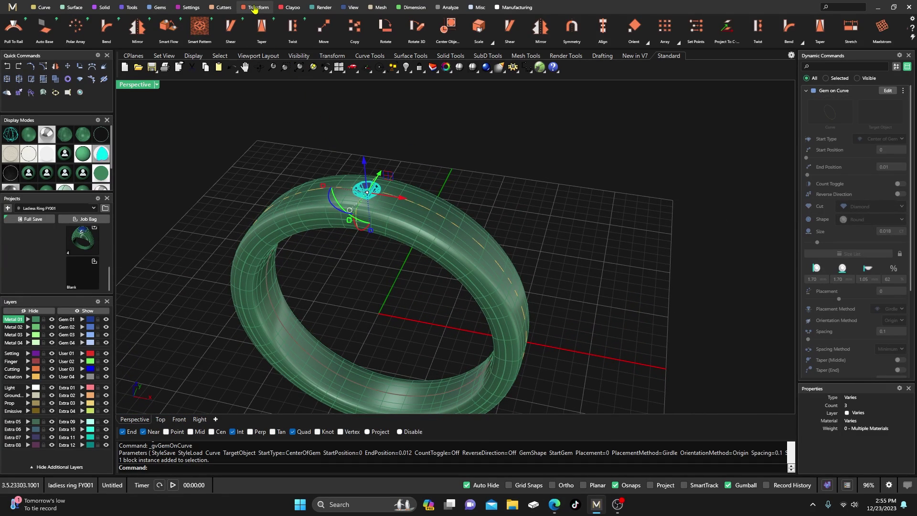
pyautogui.click(76, 27)
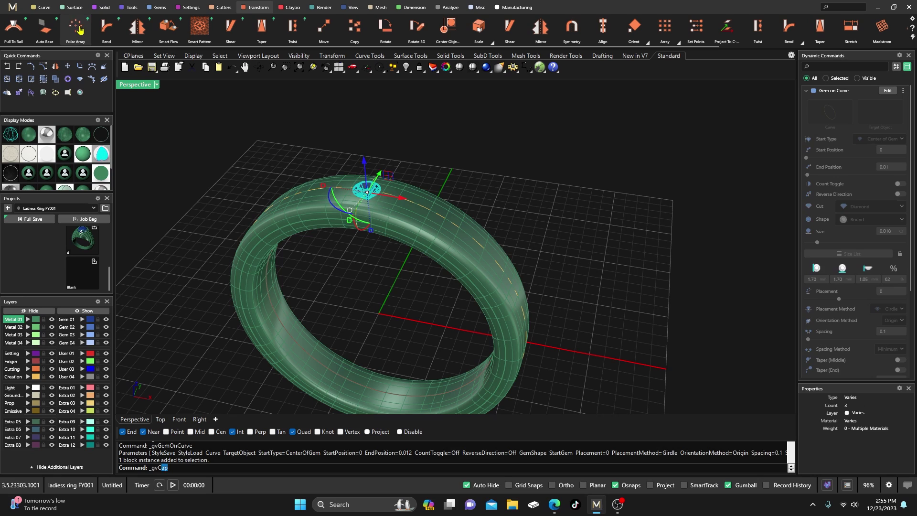
pyautogui.moveTo(339, 162); pyautogui.dragTo(418, 161, button='right')
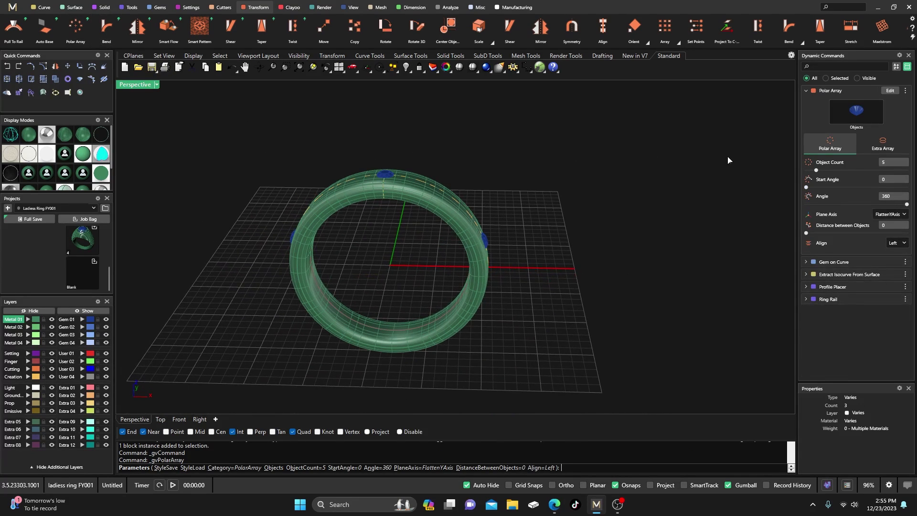
# Step: Raise the polar array object count to 38 and commit it
pyautogui.moveTo(817, 171); pyautogui.dragTo(873, 167)
pyautogui.scroll(5, 386, 181)
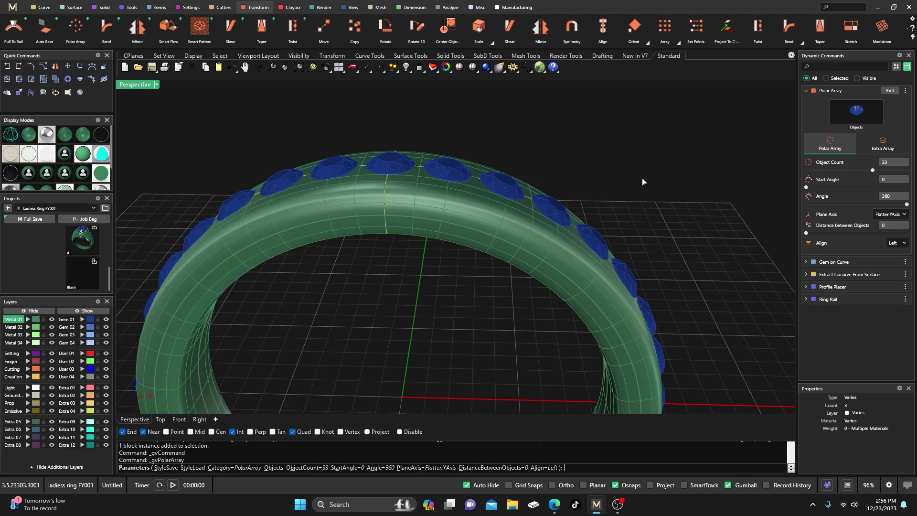
pyautogui.moveTo(874, 172); pyautogui.dragTo(884, 175)
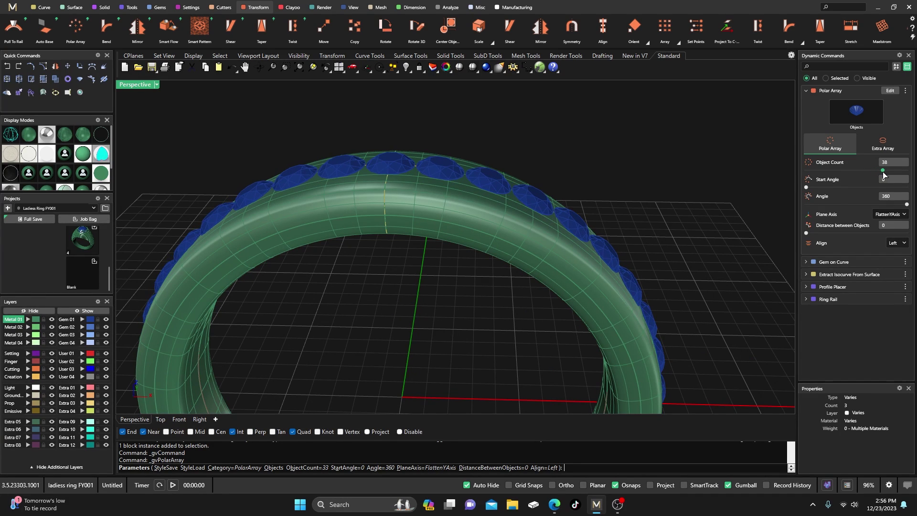
pyautogui.scroll(-3, 440, 185)
pyautogui.moveTo(440, 185); pyautogui.dragTo(414, 215, button='right')
pyautogui.scroll(5, 413, 215)
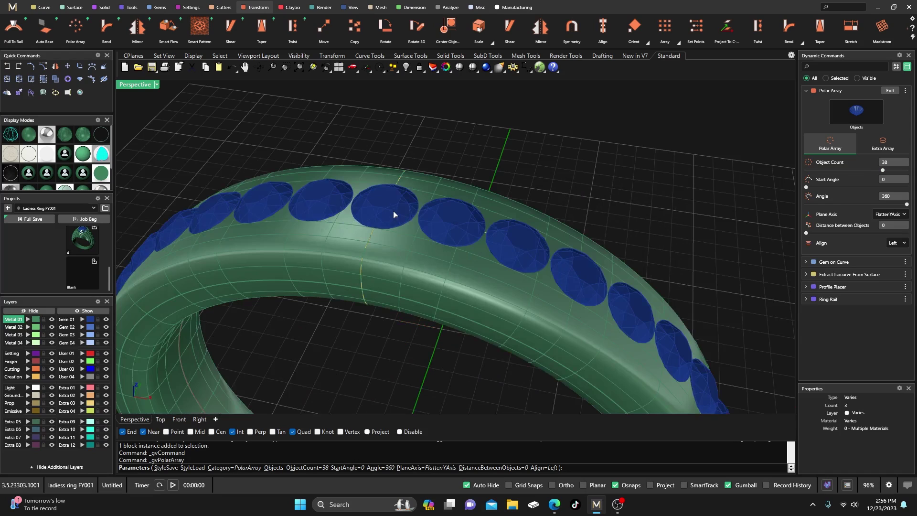
pyautogui.press('Return')
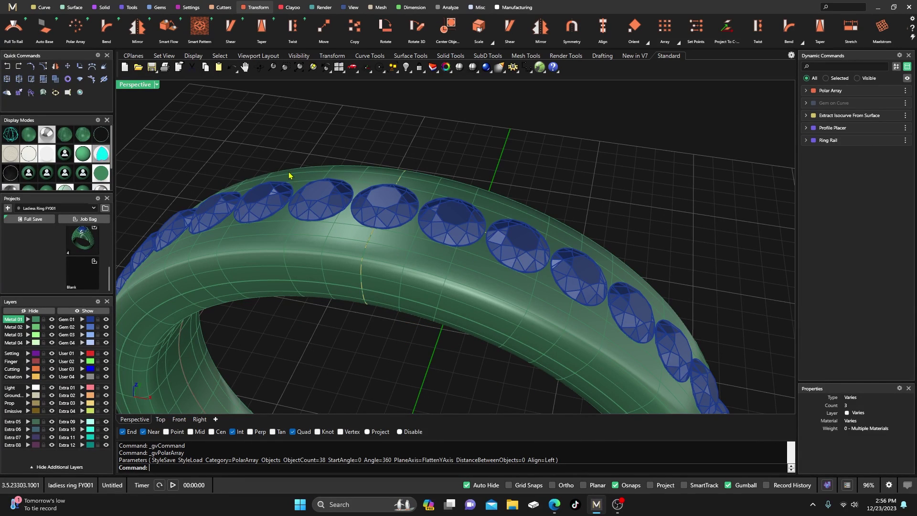
pyautogui.scroll(-4, 330, 165)
pyautogui.moveTo(330, 165); pyautogui.dragTo(382, 177, button='right')
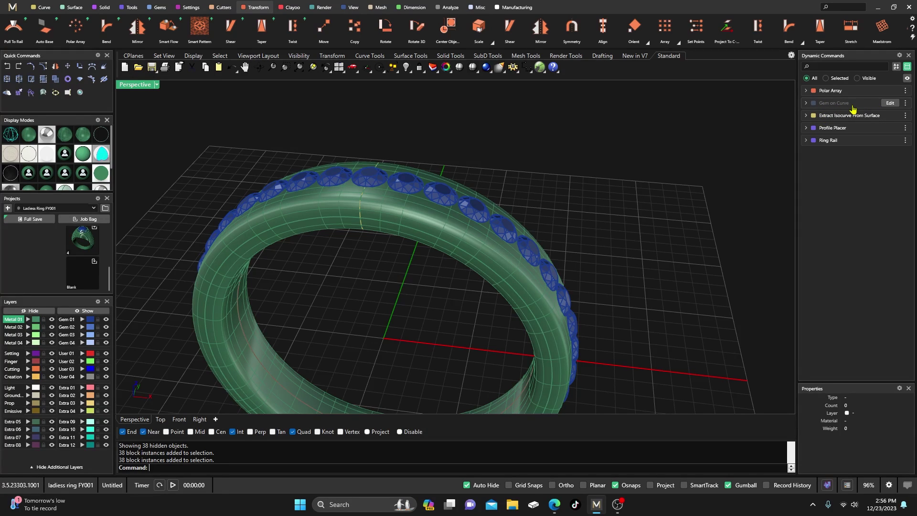
# Step: Re-edit the original gem to placement -0.23, keeping its 1.70 mm width, in wireframe view
pyautogui.click(889, 104)
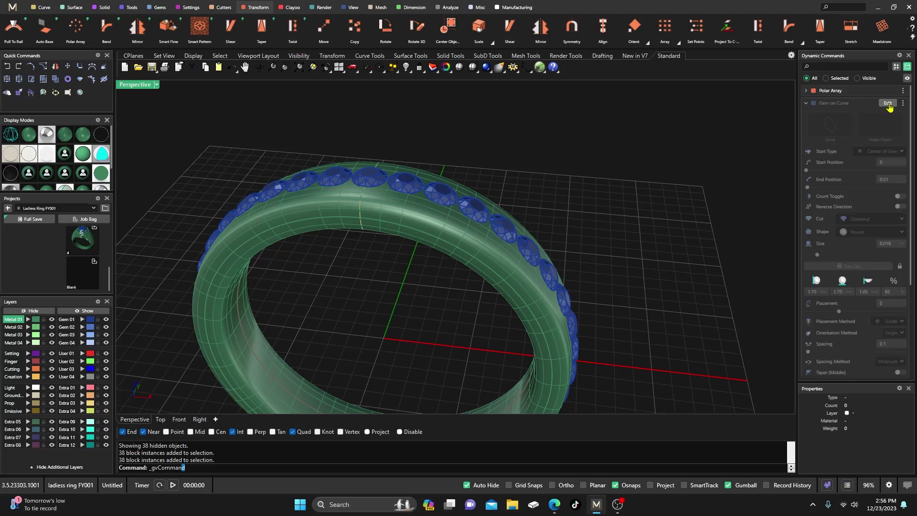
pyautogui.moveTo(372, 210); pyautogui.dragTo(411, 178, button='right')
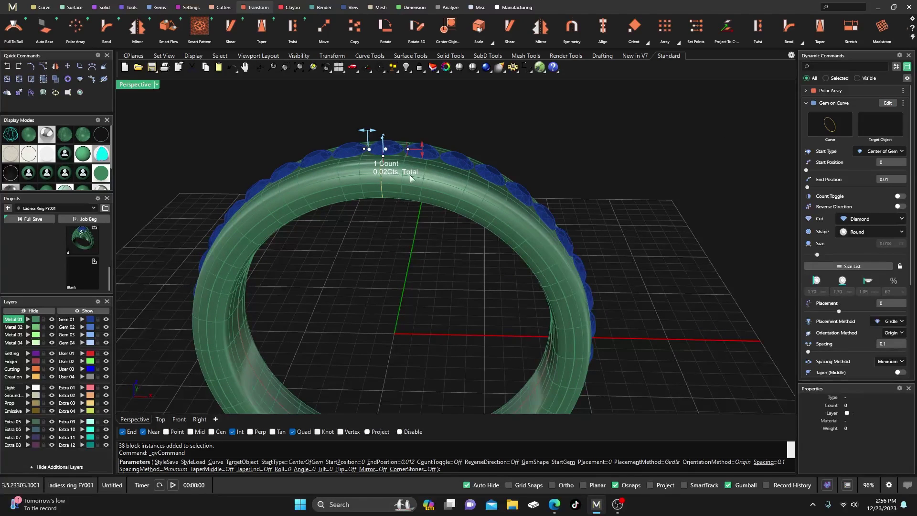
pyautogui.moveTo(423, 152); pyautogui.dragTo(423, 160)
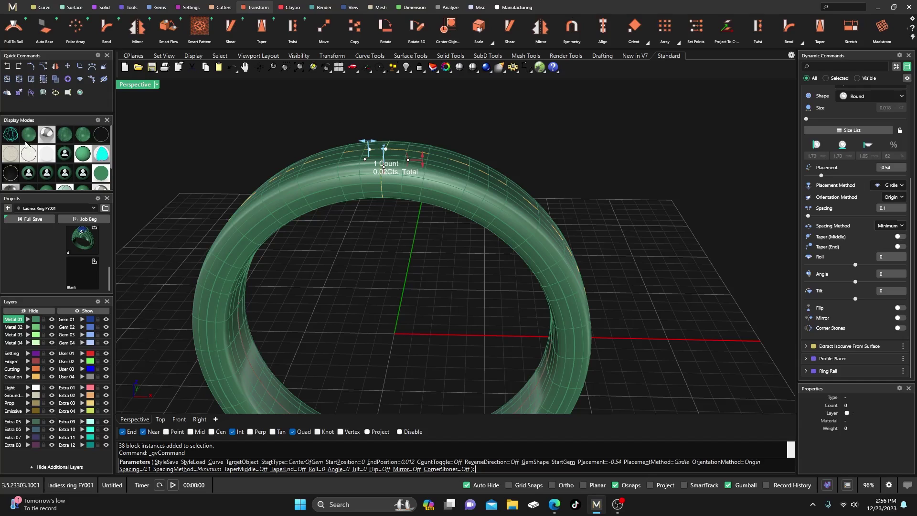
pyautogui.click(11, 135)
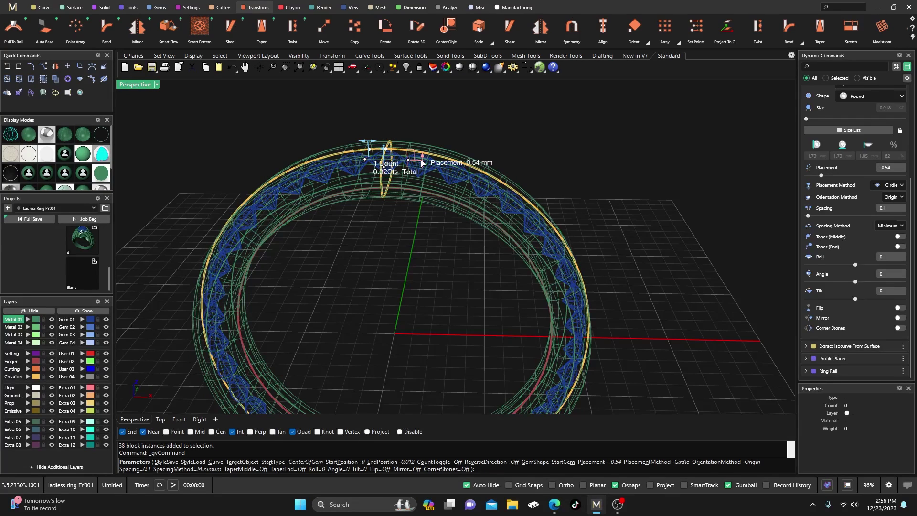
pyautogui.moveTo(422, 161); pyautogui.dragTo(423, 157)
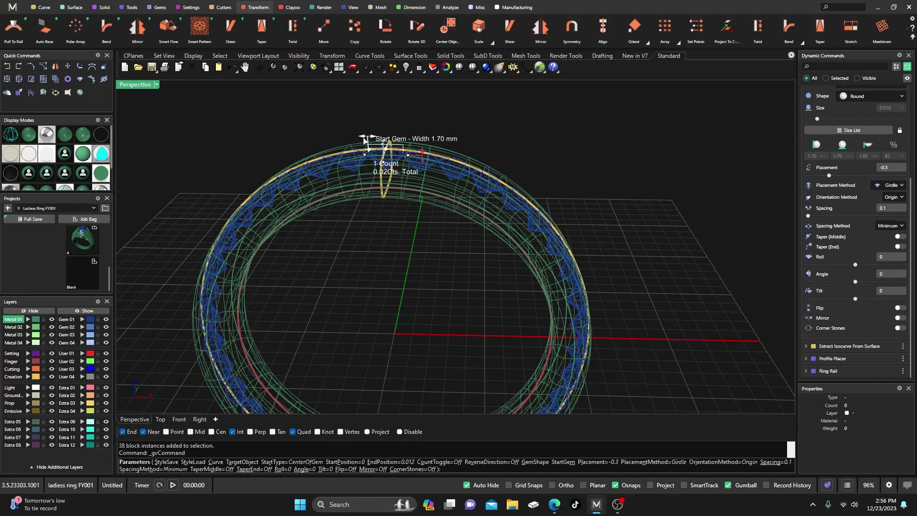
pyautogui.moveTo(365, 140); pyautogui.dragTo(360, 140)
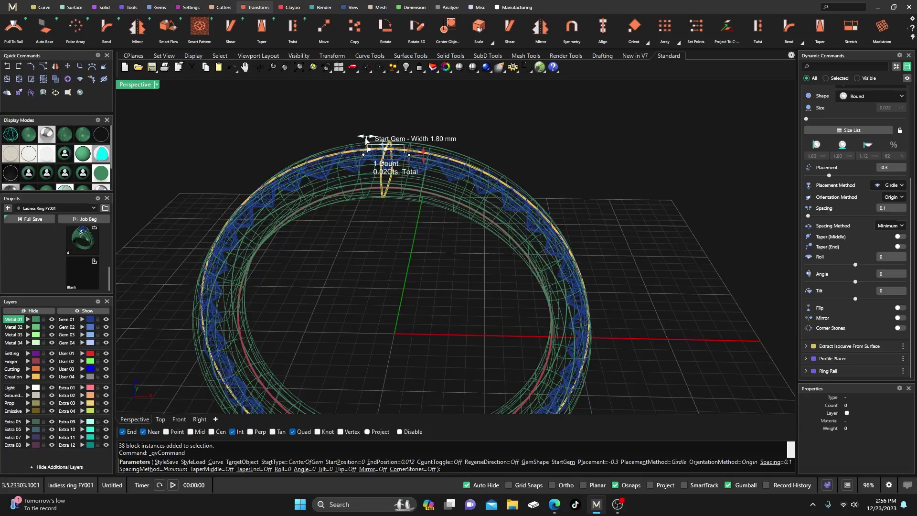
pyautogui.moveTo(360, 139); pyautogui.dragTo(368, 139)
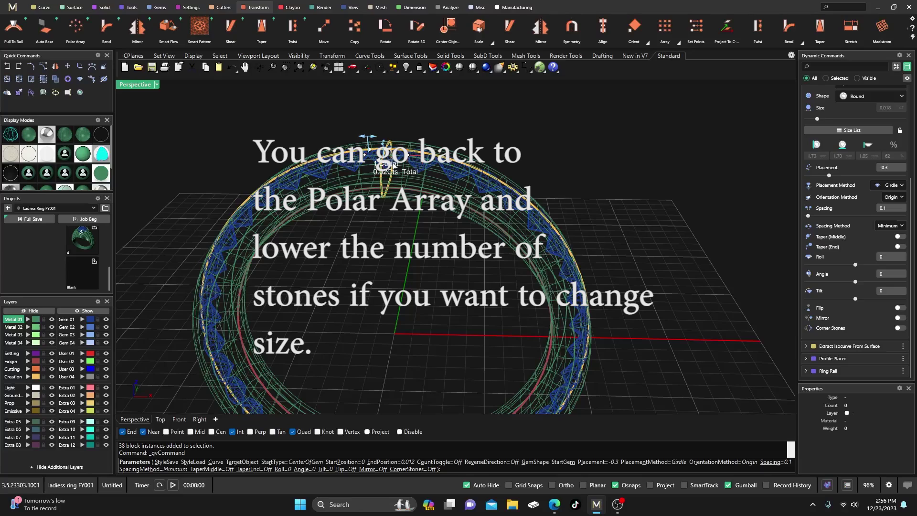
pyautogui.scroll(3, 398, 164)
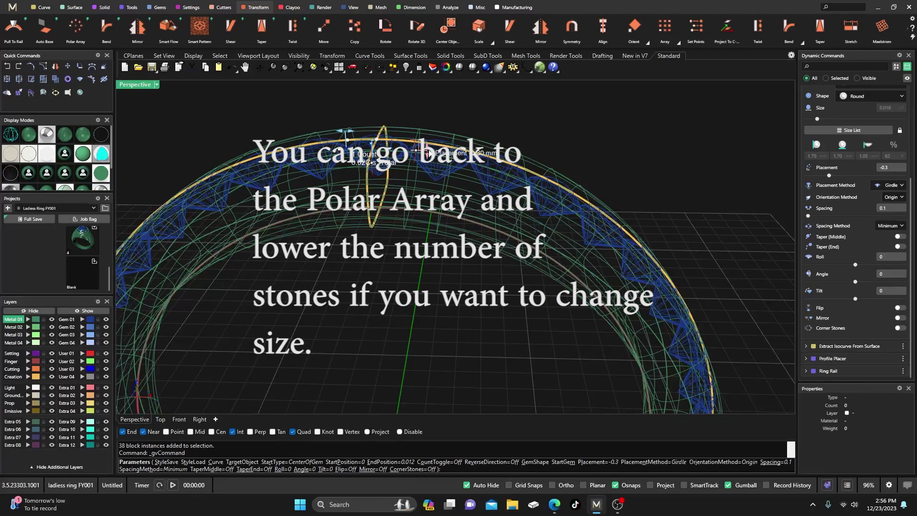
pyautogui.moveTo(427, 153)
pyautogui.mouseDown()
pyautogui.moveTo(416, 108)
pyautogui.moveTo(413, 158)
pyautogui.moveTo(403, 149)
pyautogui.moveTo(407, 129)
pyautogui.moveTo(414, 148)
pyautogui.mouseUp()
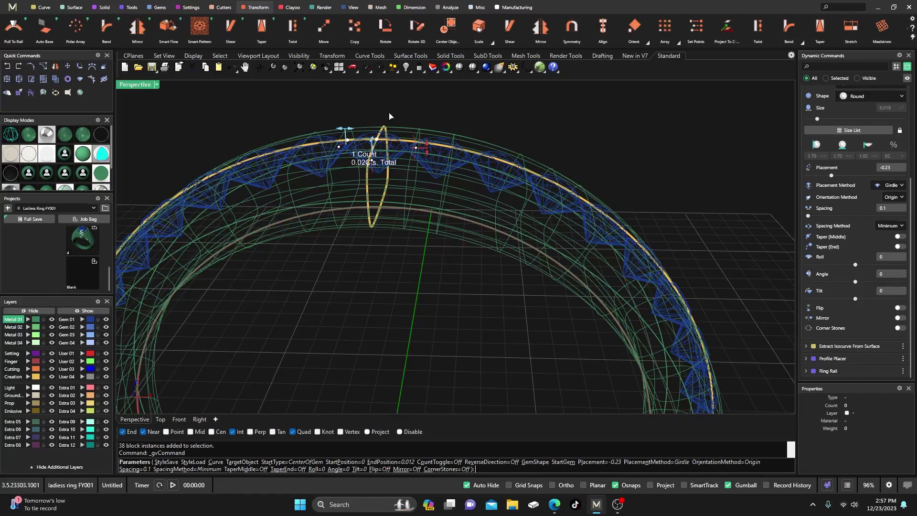
pyautogui.press('Return')
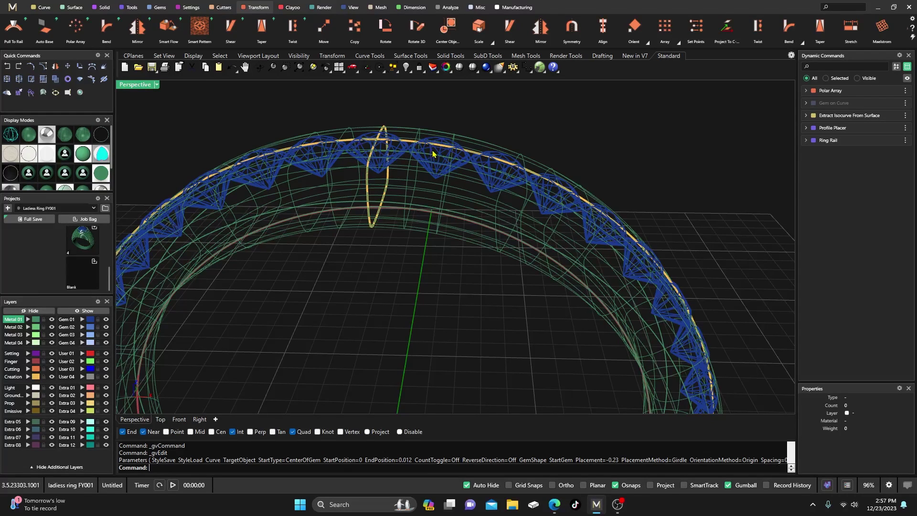
# Step: Reopen the original gem's settings and raise its placement to 0.22
pyautogui.moveTo(841, 105)
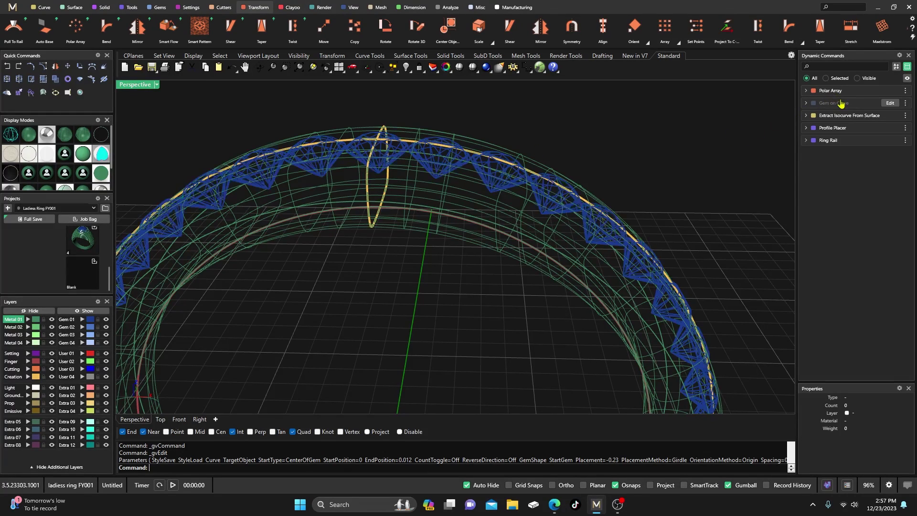
pyautogui.click(892, 103)
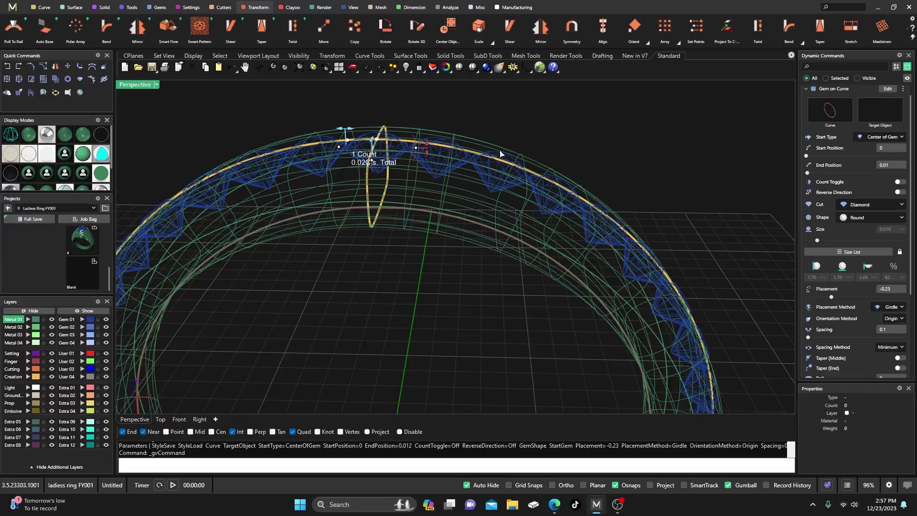
pyautogui.moveTo(426, 148)
pyautogui.mouseDown()
pyautogui.moveTo(420, 123)
pyautogui.moveTo(417, 135)
pyautogui.mouseUp()
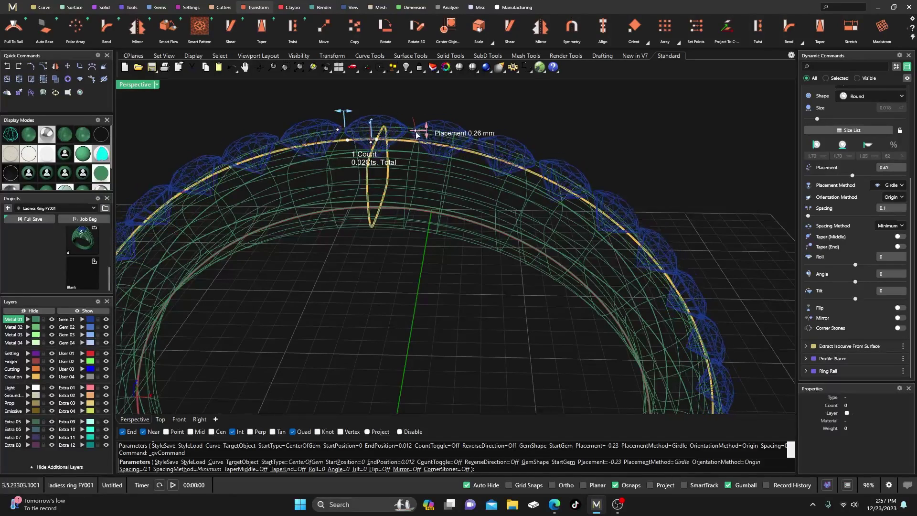
pyautogui.moveTo(417, 135); pyautogui.dragTo(415, 134)
pyautogui.scroll(-5, 415, 138)
# Step: Switch to shaded display and raise the gem placement to 0.42, committing the edit
pyautogui.moveTo(414, 138); pyautogui.dragTo(378, 191, button='right')
pyautogui.scroll(5, 374, 197)
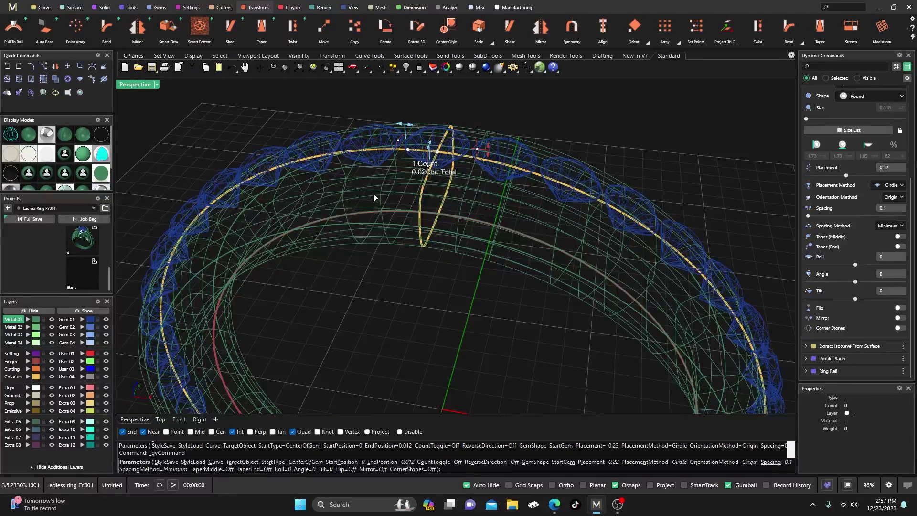
pyautogui.click(29, 134)
pyautogui.moveTo(485, 149); pyautogui.dragTo(485, 138)
pyautogui.moveTo(444, 175)
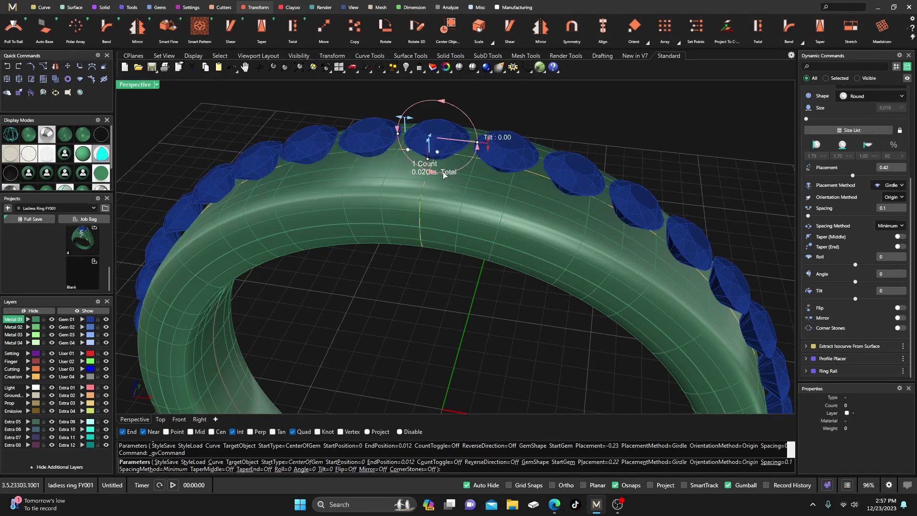
pyautogui.moveTo(479, 147)
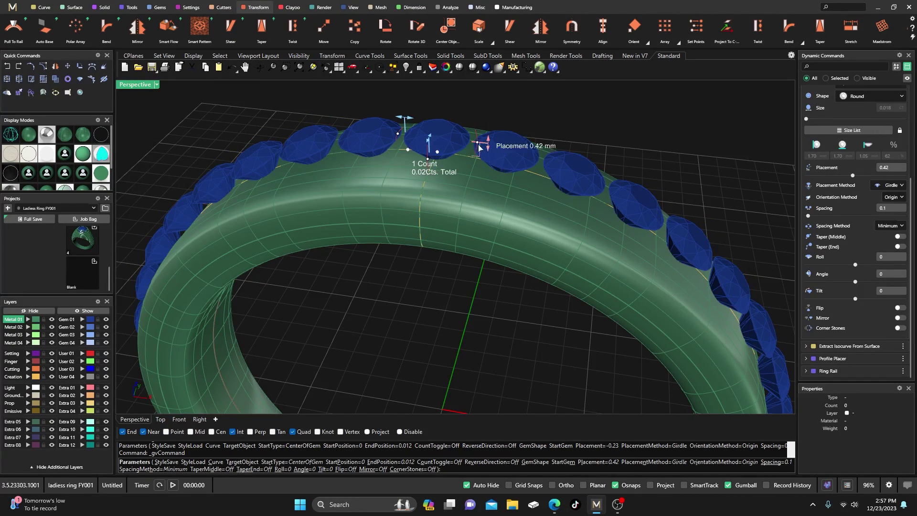
pyautogui.press('Return')
pyautogui.scroll(-6, 420, 164)
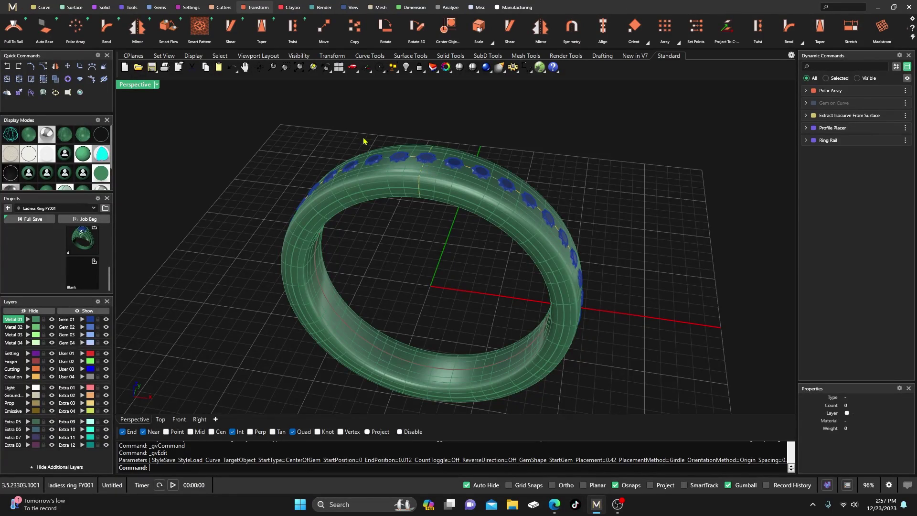
# Step: Window-select the ring band, rail, curves and all 38 stones and delete them
pyautogui.scroll(-3, 363, 141)
pyautogui.moveTo(309, 123); pyautogui.dragTo(525, 319)
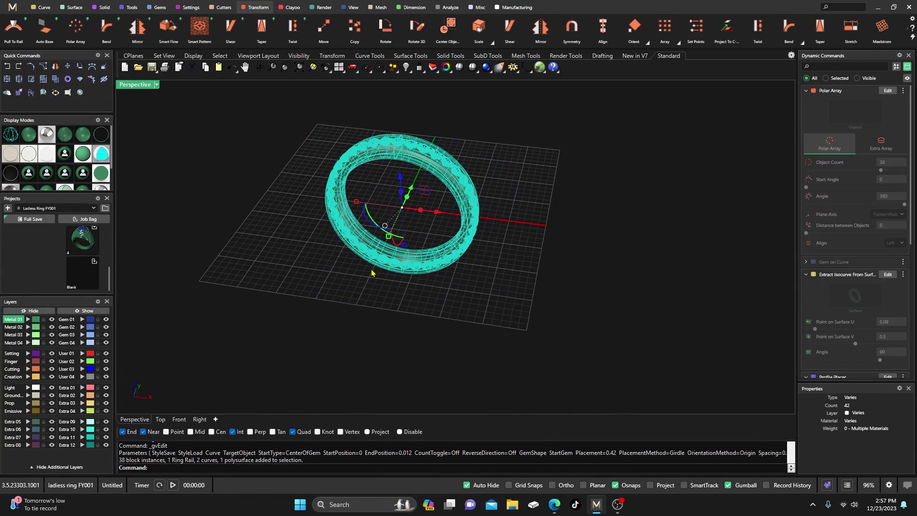
pyautogui.press('Delete')
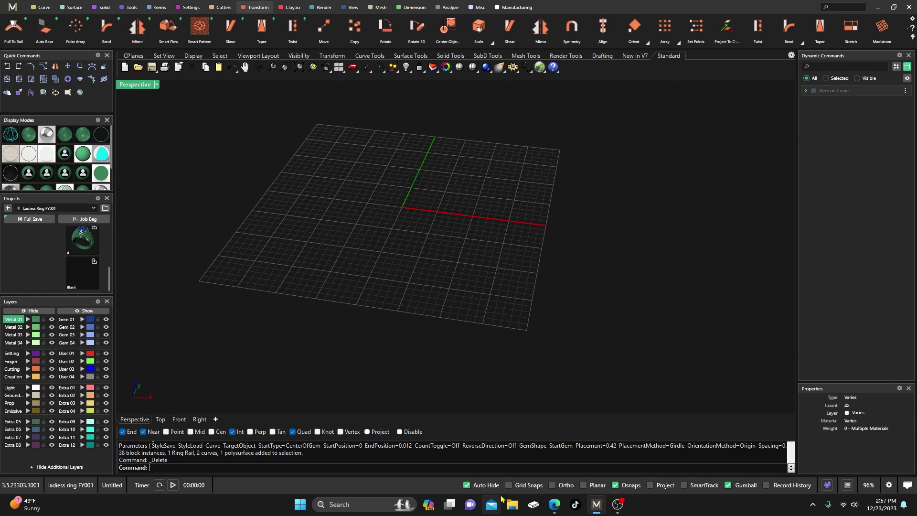
# Step: Open Preferences and go to the User Interface > Status Bar page
pyautogui.click(889, 485)
pyautogui.click(325, 209)
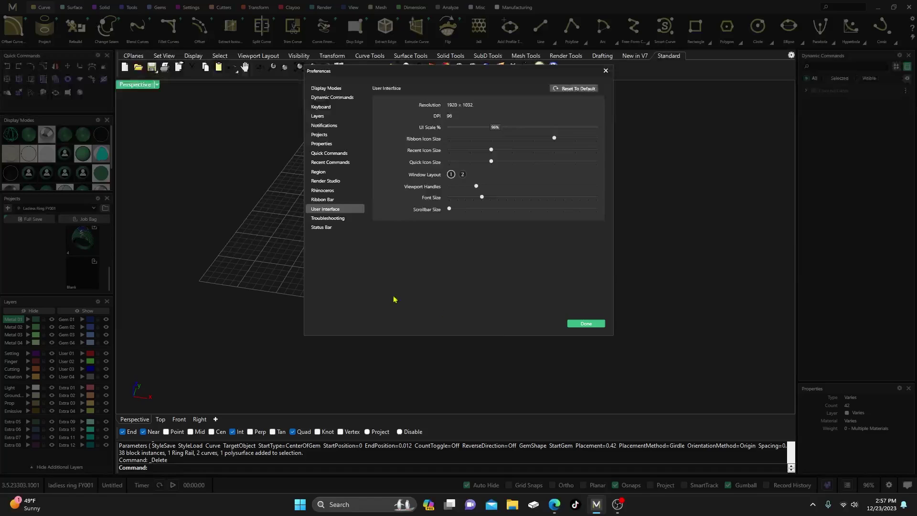
pyautogui.click(318, 227)
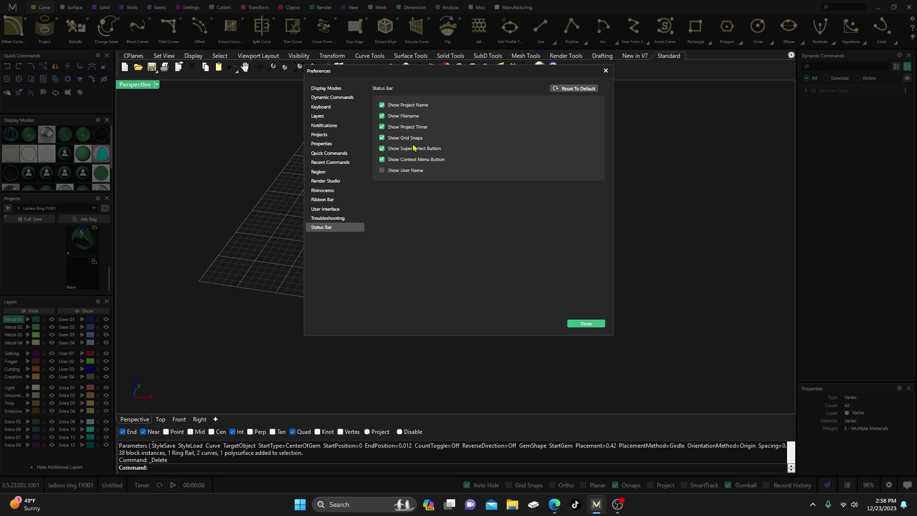
# Step: Toggle Show Grid Snaps and Show Super Select Button off and back on, leaving both enabled
pyautogui.click(382, 138)
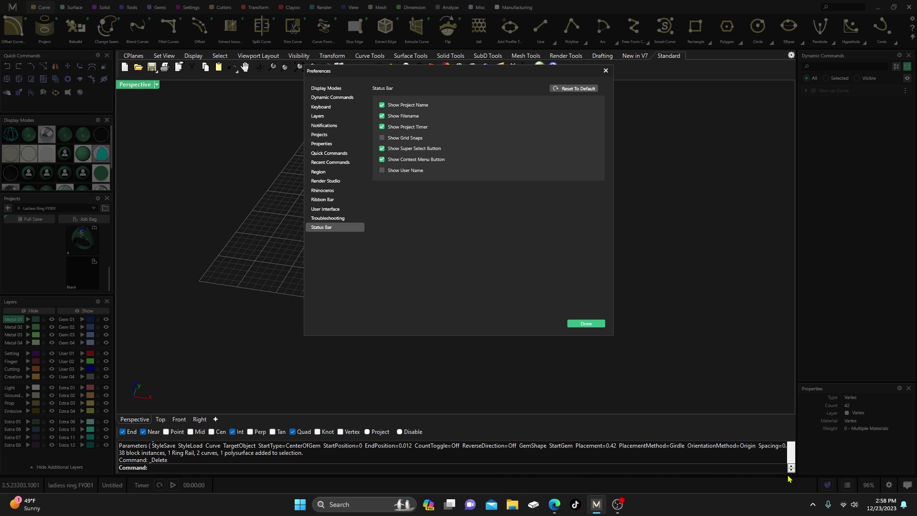
pyautogui.click(383, 138)
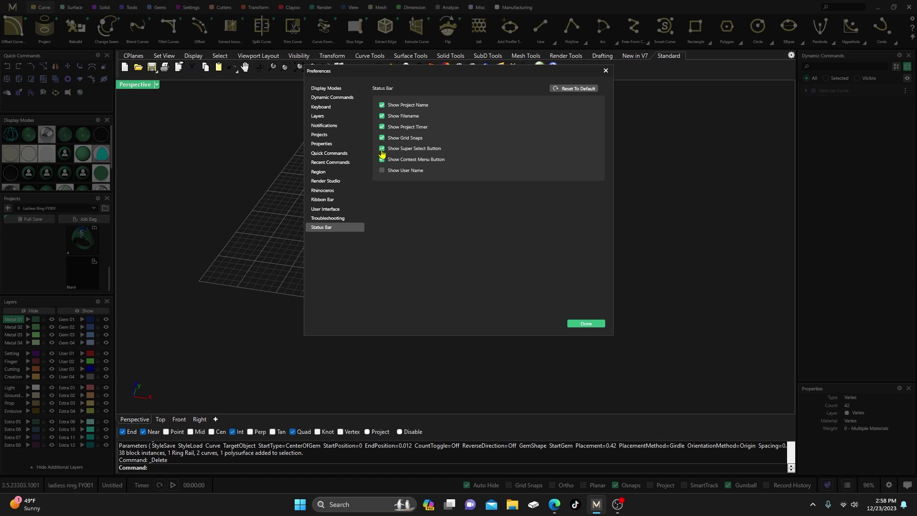
pyautogui.click(382, 149)
pyautogui.click(383, 149)
pyautogui.click(382, 140)
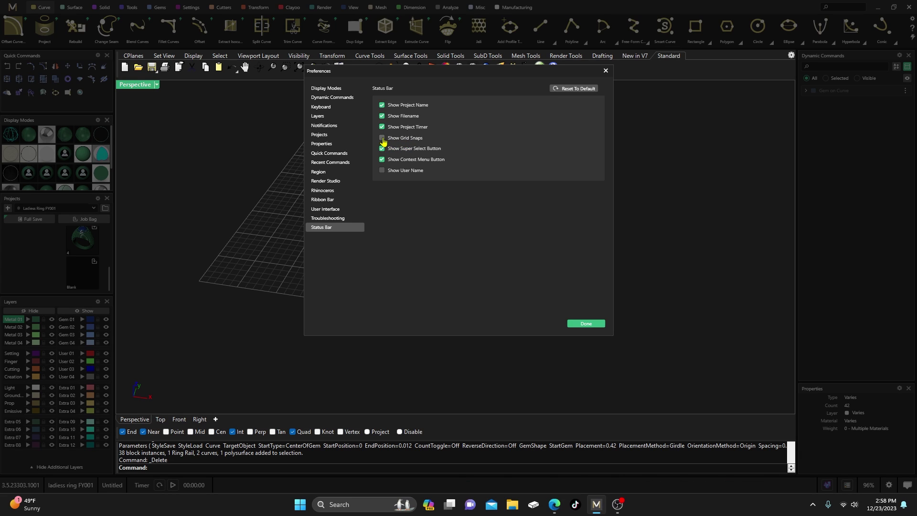
pyautogui.click(382, 138)
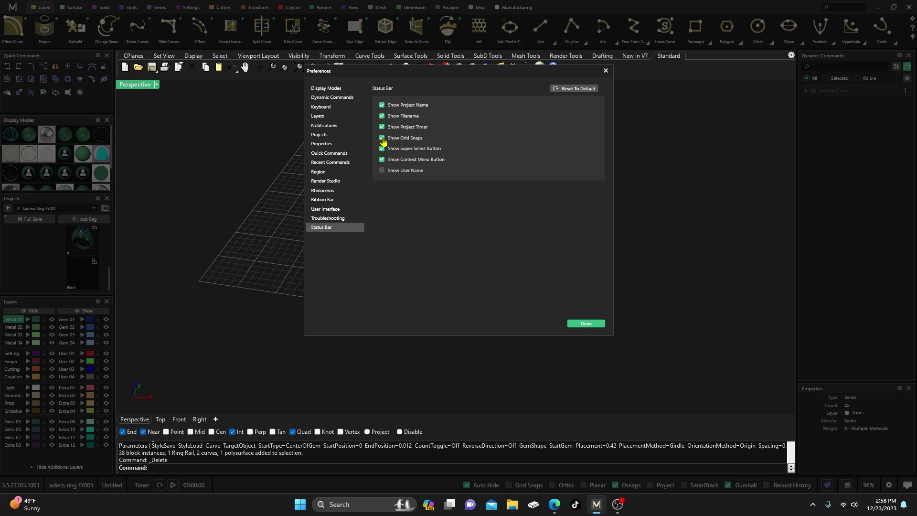